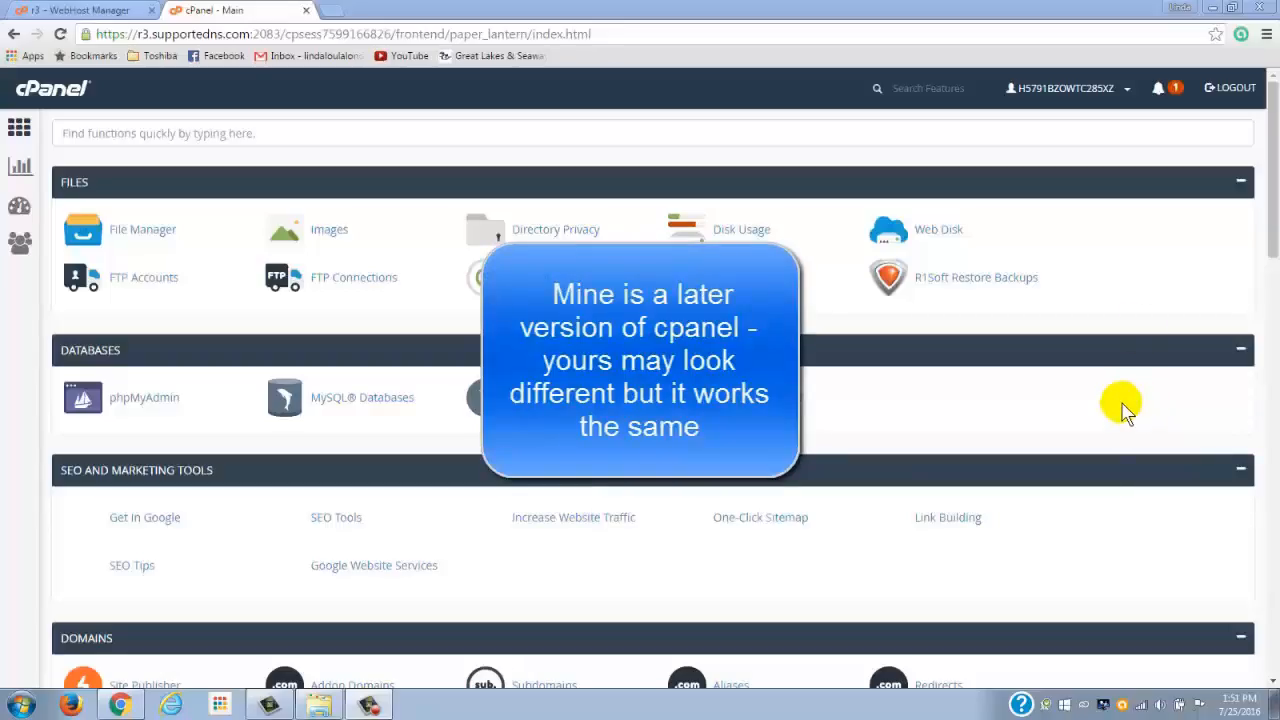
Step: Create a new database with the name suffix i8uzqop845ubn using the MySQL Database Wizard
{"action": "mouse_move", "coordinate": [1273, 222]}
{"action": "left_mouse_down"}
{"action": "mouse_move", "coordinate": [1273, 250]}
{"action": "mouse_move", "coordinate": [1273, 235]}
{"action": "left_mouse_up"}
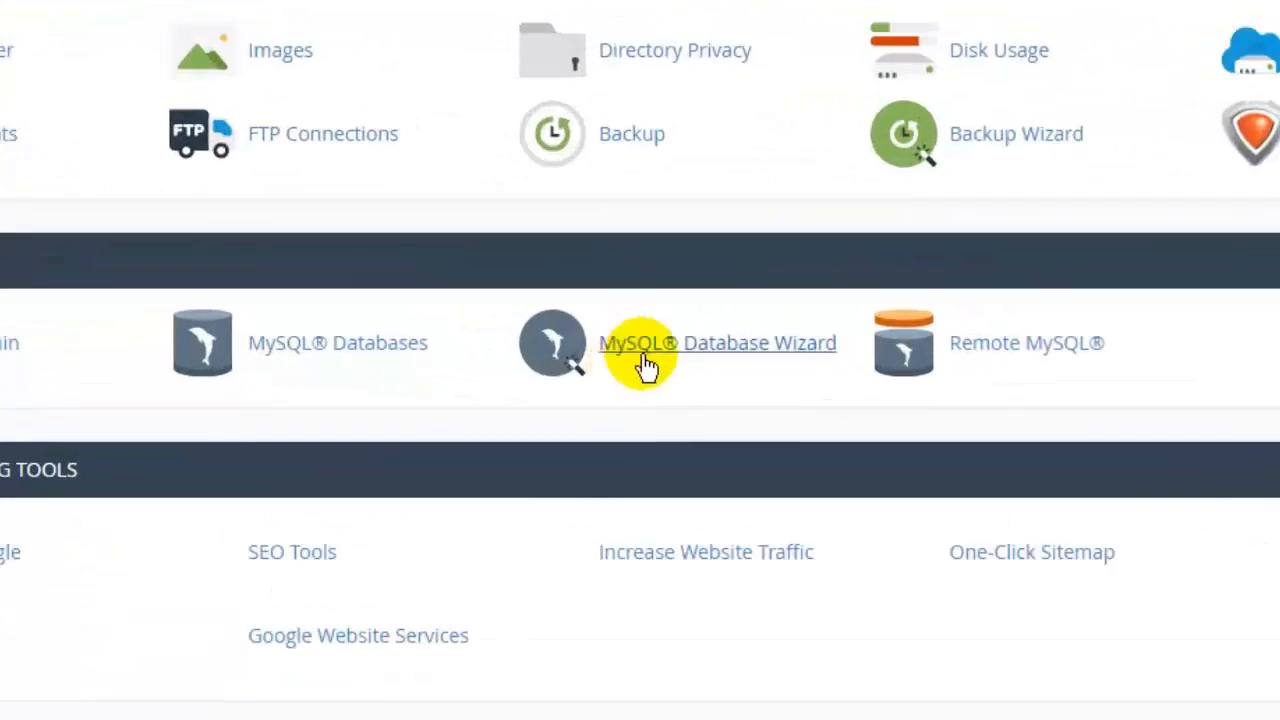
{"action": "left_click", "coordinate": [720, 342]}
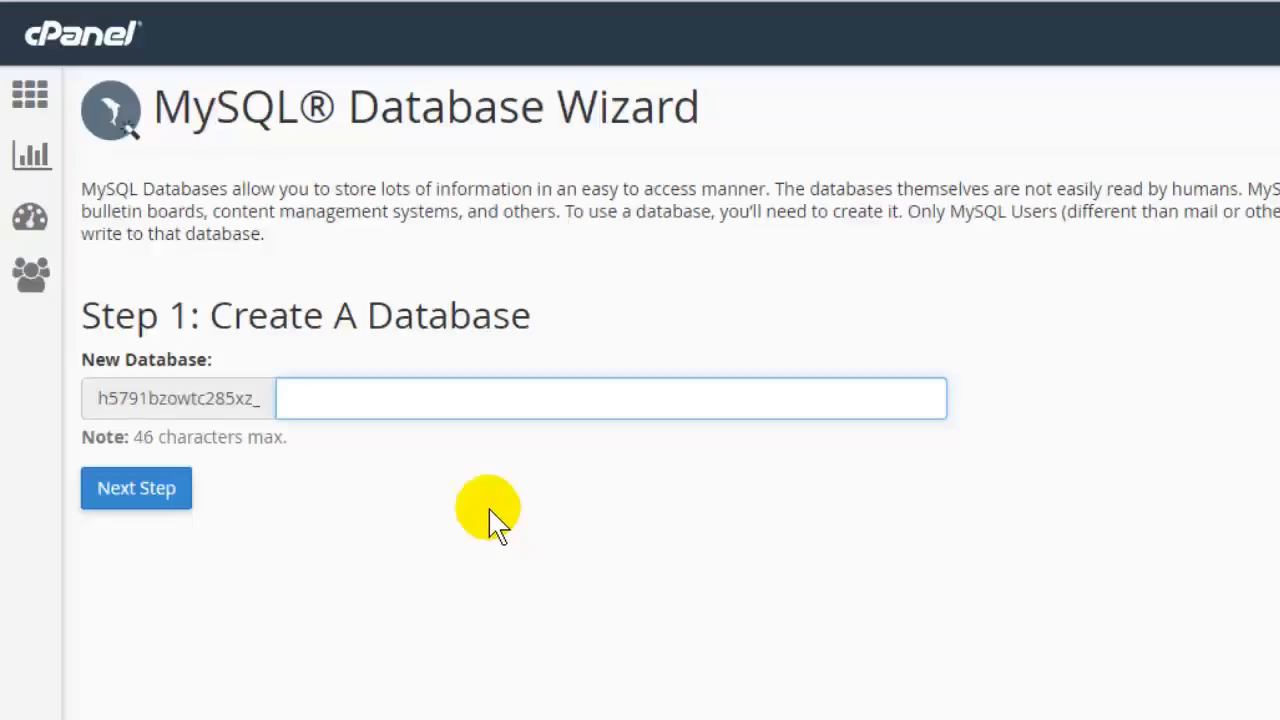
{"action": "type", "text": "i8uzqop8"}
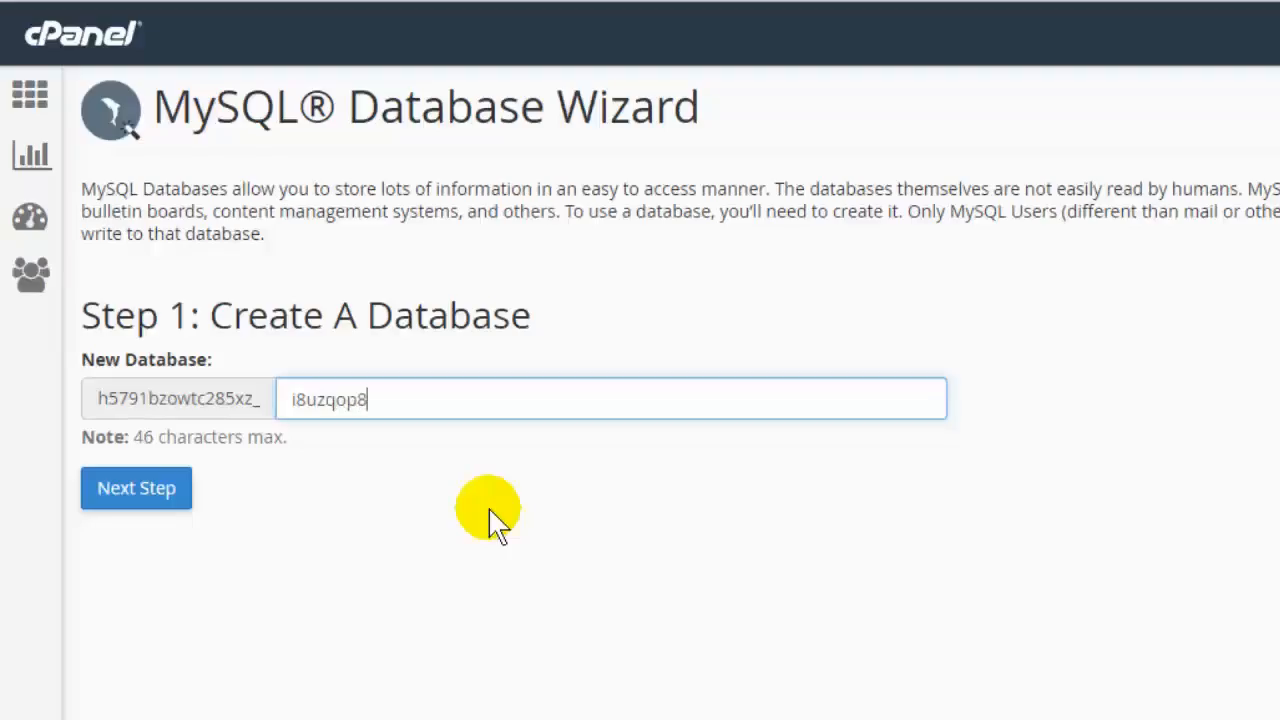
{"action": "type", "text": "45ubn"}
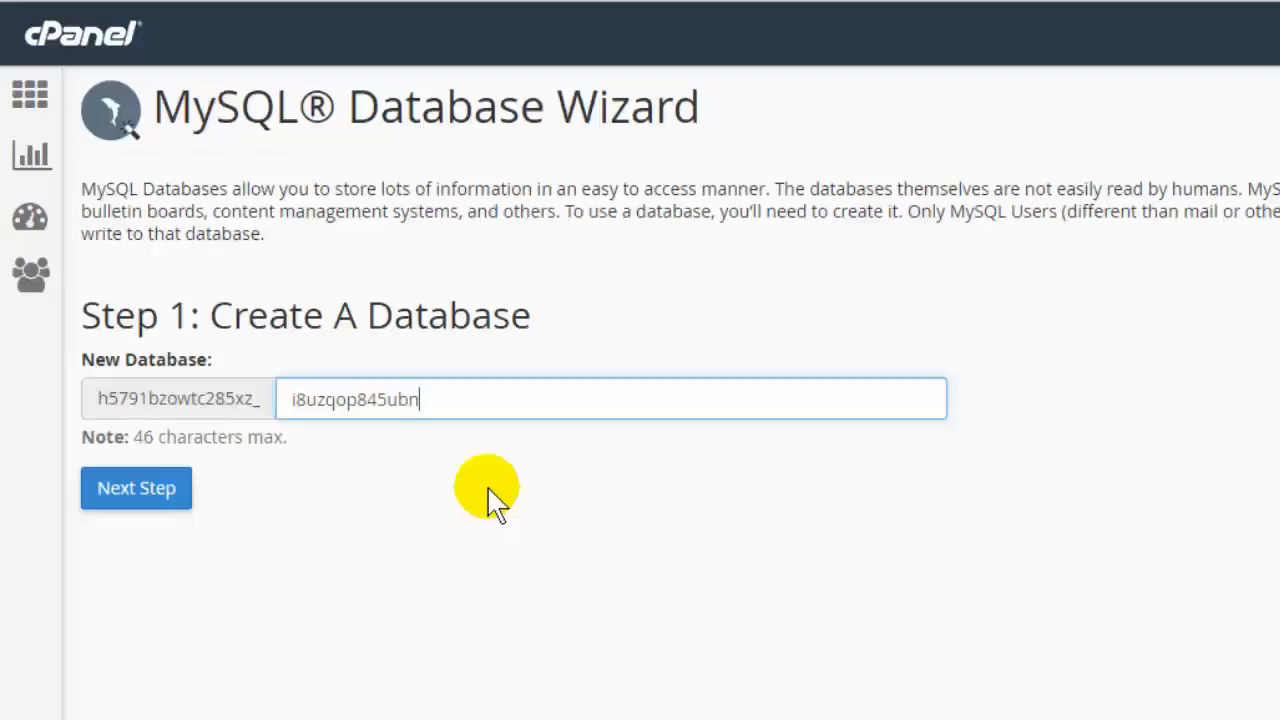
{"action": "left_click", "coordinate": [137, 490]}
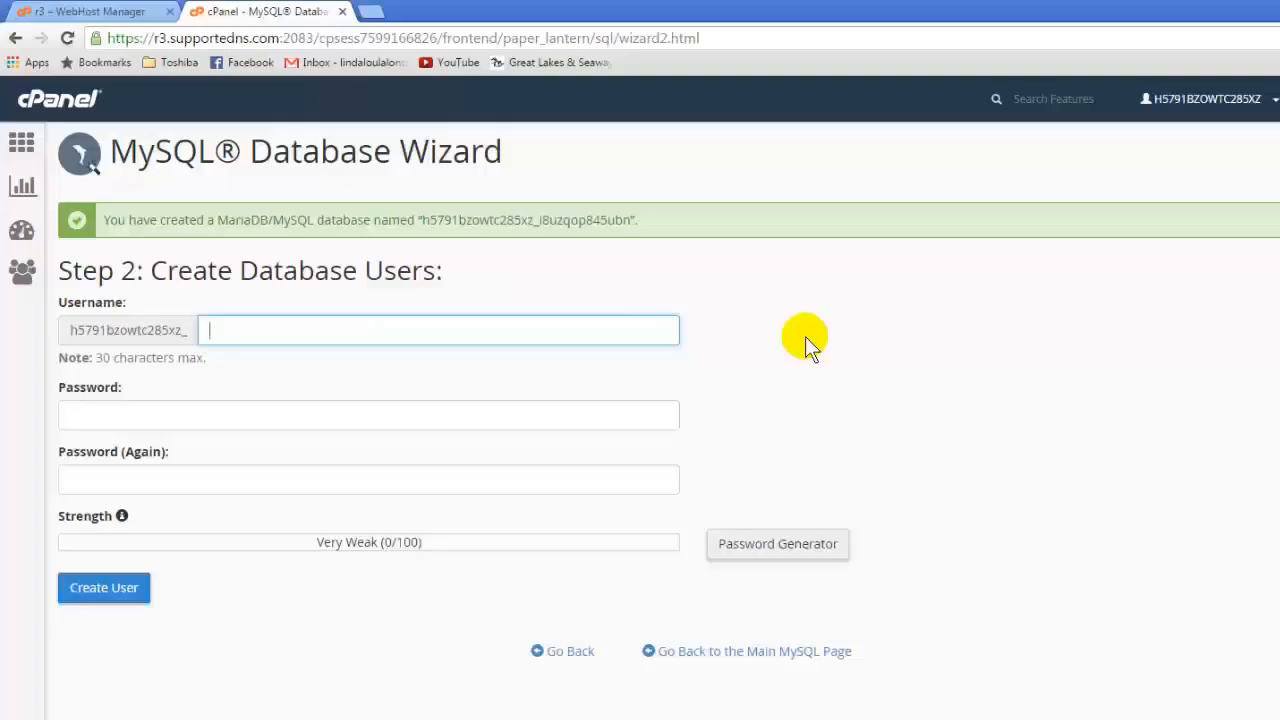
Step: Enter ituy57cvbqwu9 as the username suffix for the new database user
{"action": "type", "text": "ituy57cvbqwu9"}
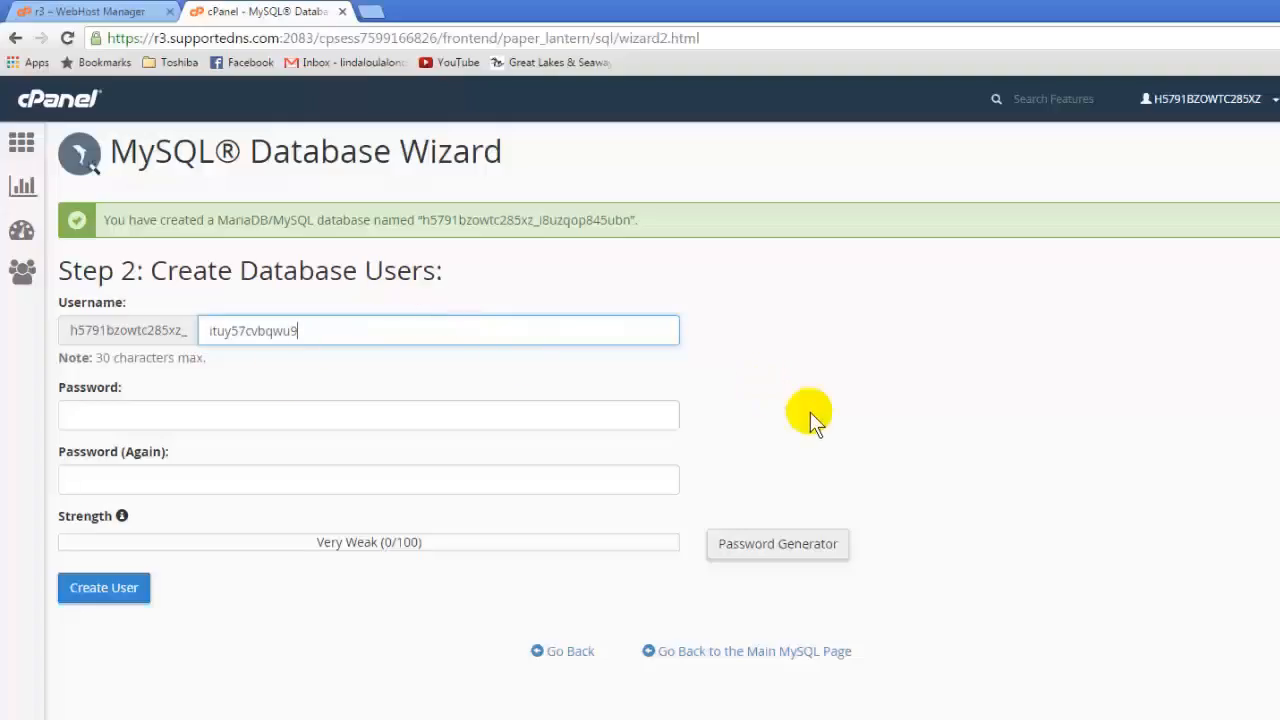
Step: Generate a random password for the database user with the Password Generator and copy it
{"action": "left_click", "coordinate": [772, 546]}
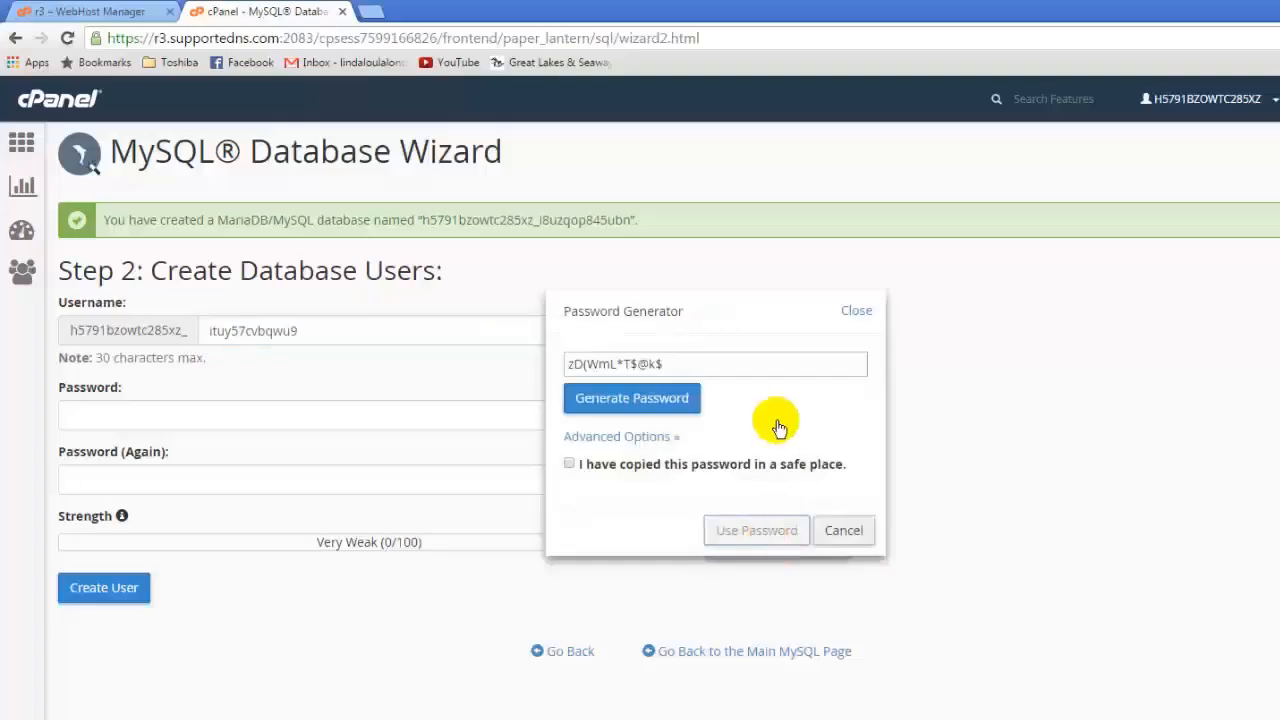
{"action": "triple_click", "coordinate": [674, 364]}
{"action": "right_click", "coordinate": [623, 364]}
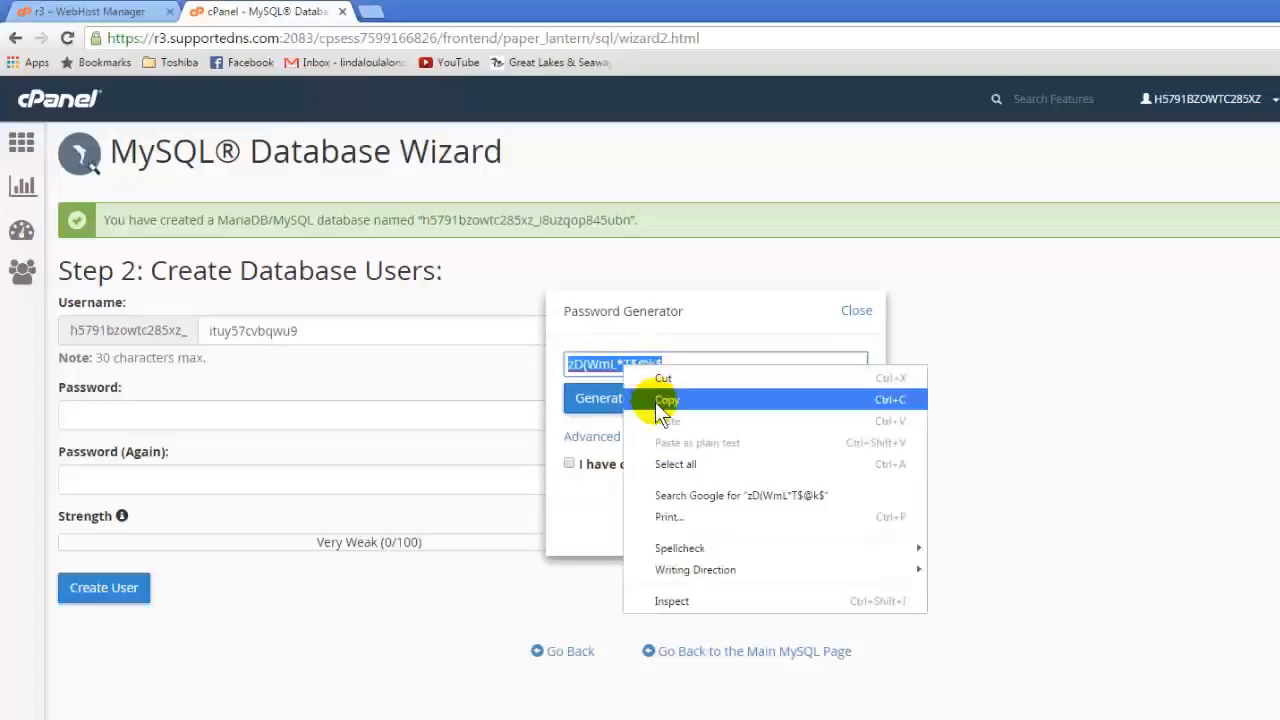
{"action": "left_click", "coordinate": [660, 399]}
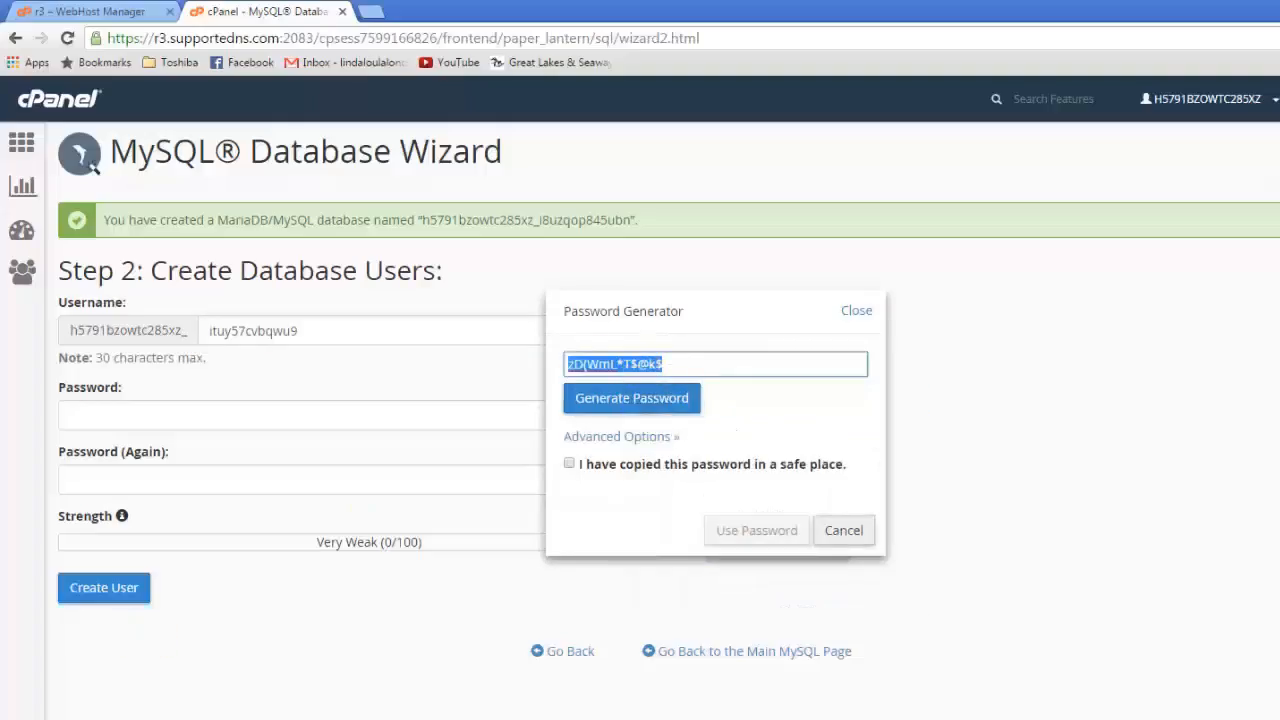
Step: Switch to a new Notepad document, paste the generated password into it and minimize it
{"action": "left_click", "coordinate": [20, 718]}
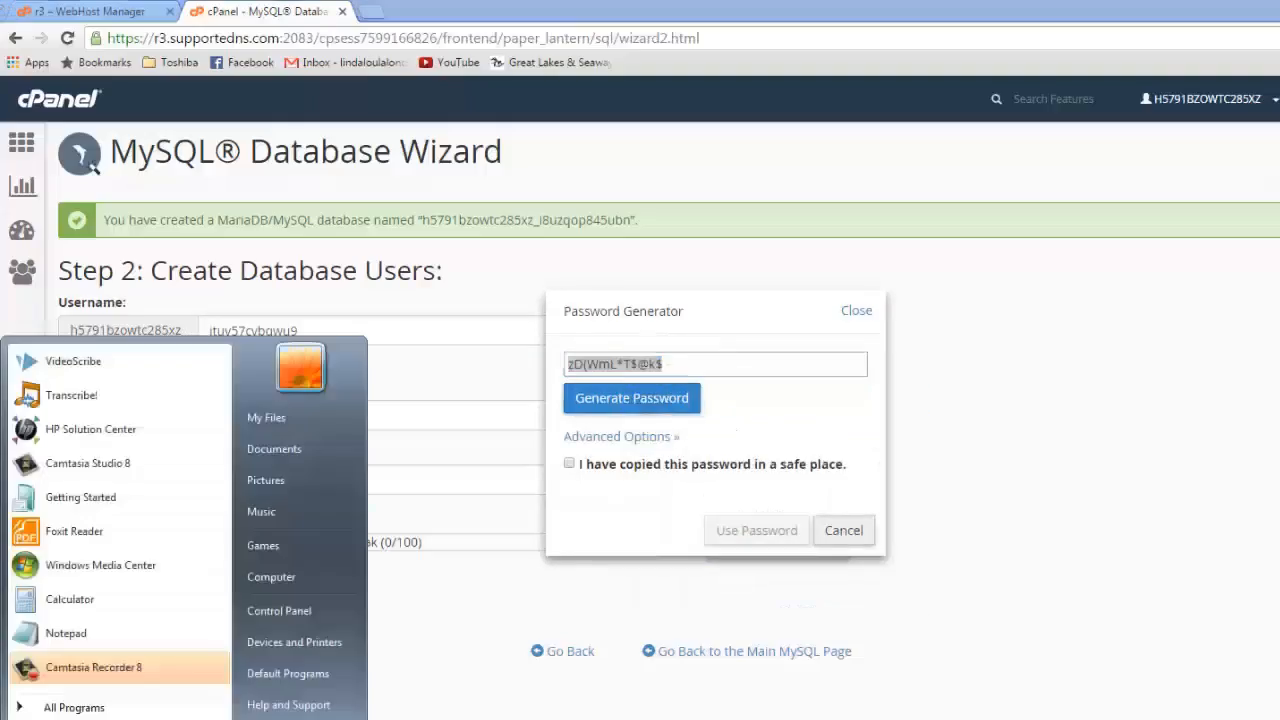
{"action": "left_click", "coordinate": [77, 633]}
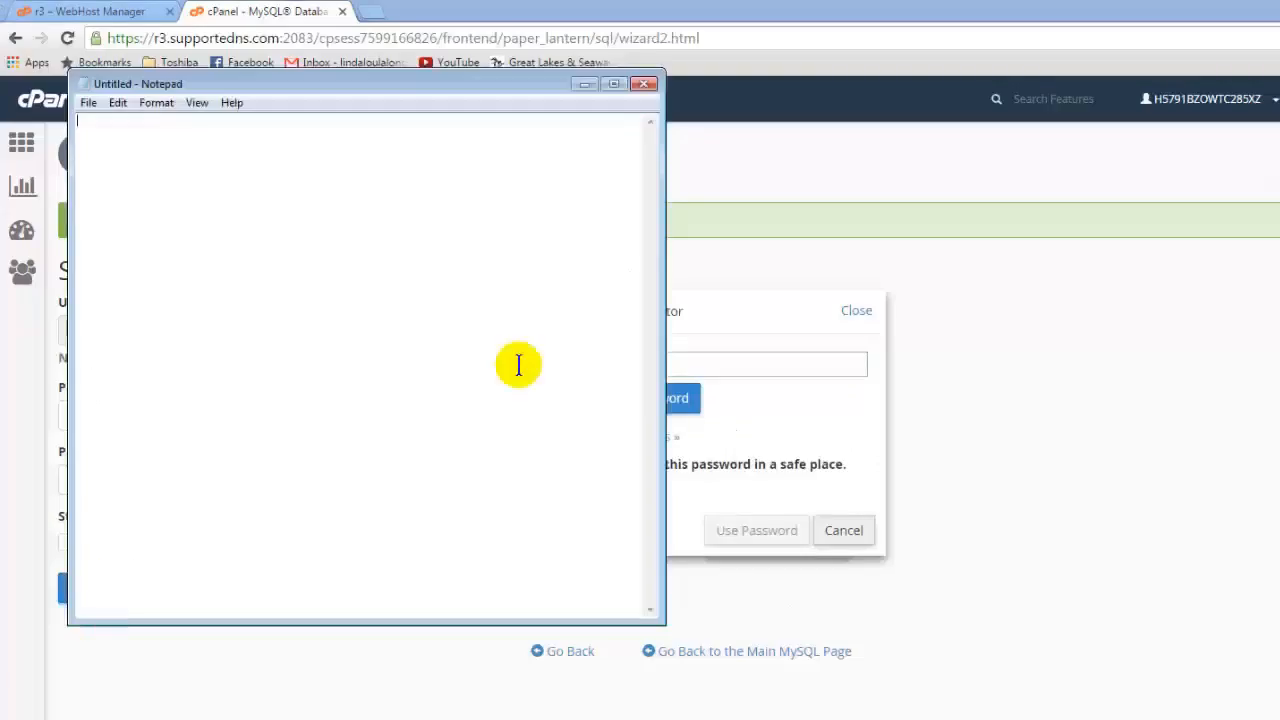
{"action": "right_click", "coordinate": [172, 155]}
{"action": "left_click", "coordinate": [217, 234]}
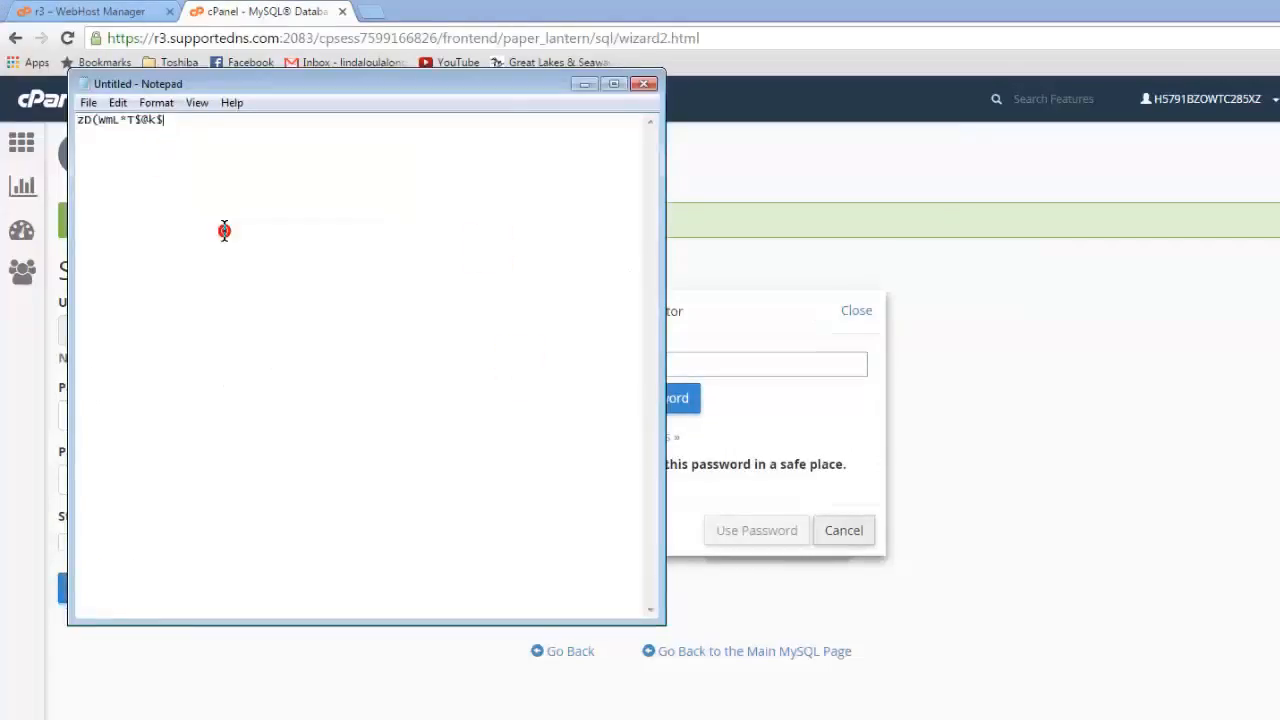
{"action": "left_click", "coordinate": [584, 83]}
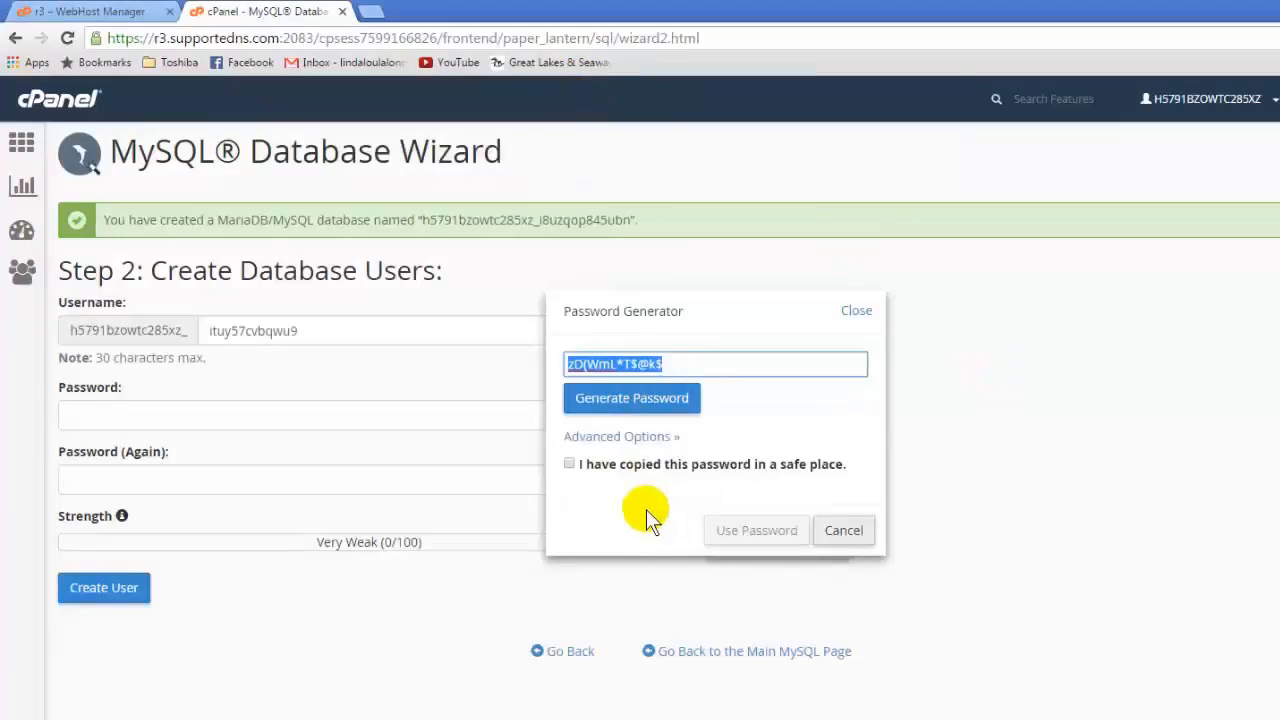
Step: Confirm the password has been saved, apply the generated password to both password fields and create the database user
{"action": "left_click", "coordinate": [569, 464]}
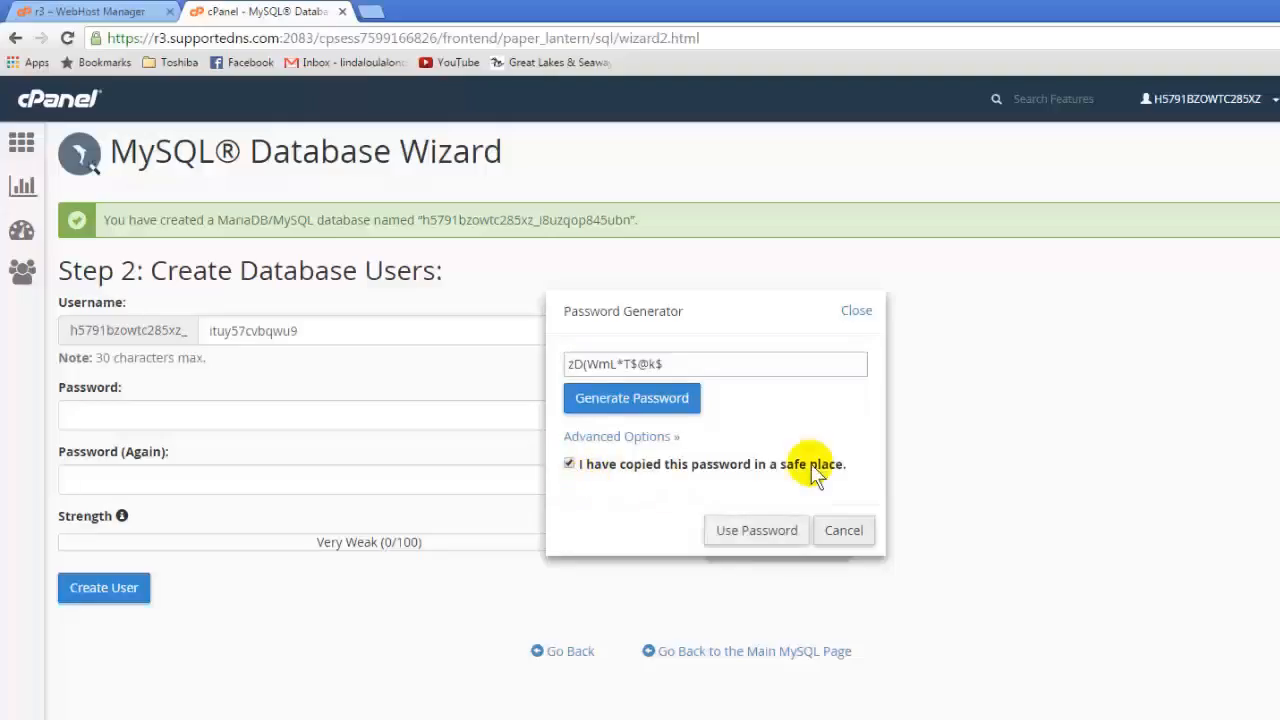
{"action": "left_click", "coordinate": [757, 531]}
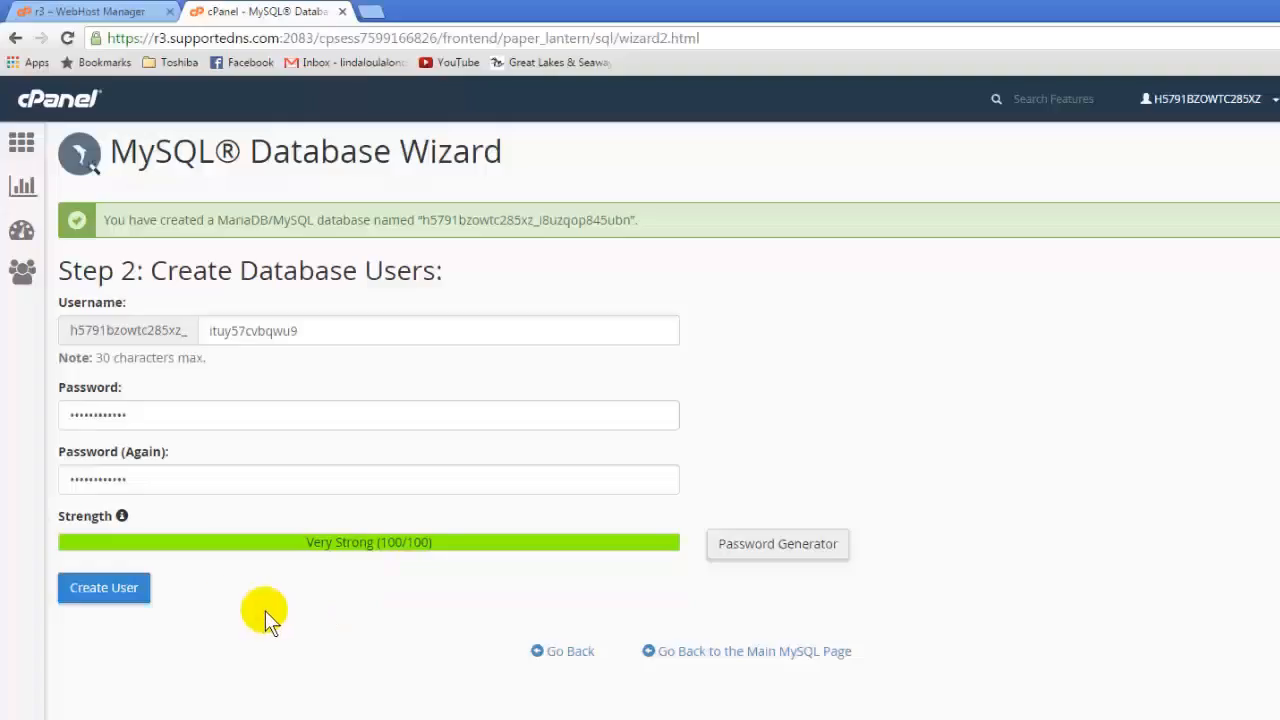
{"action": "left_click", "coordinate": [92, 585]}
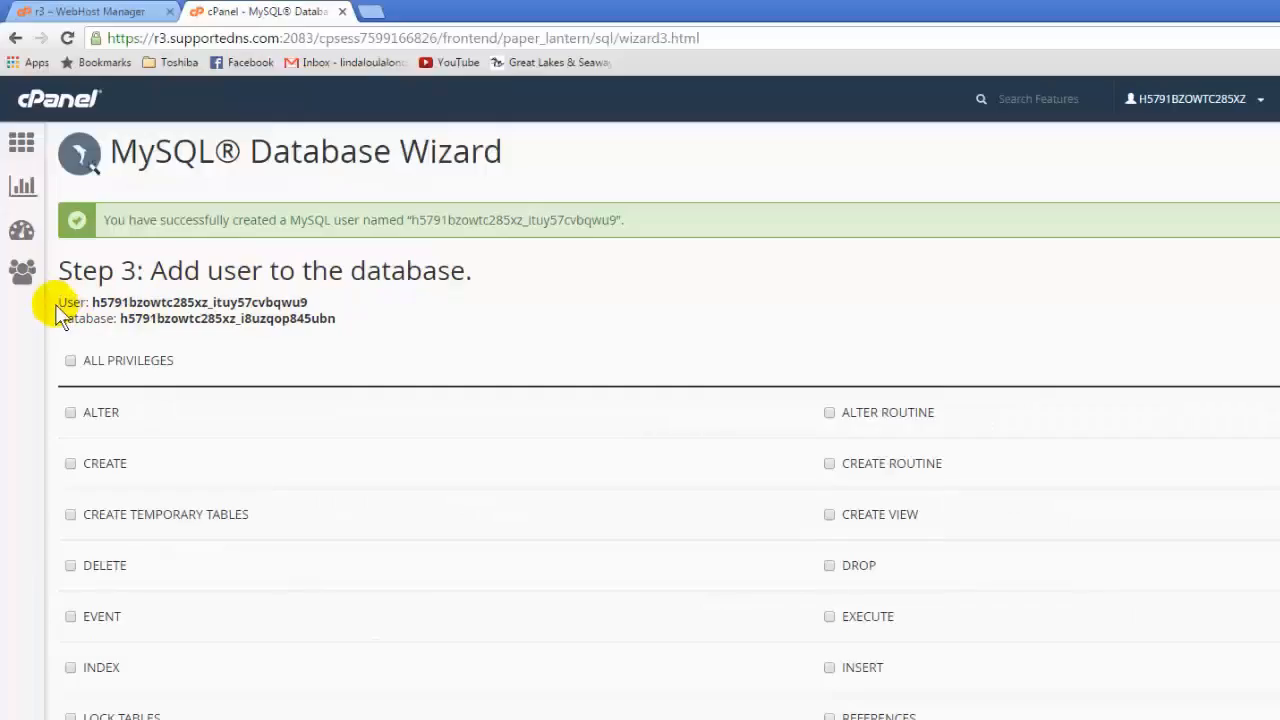
Step: Copy the full User and Database lines from the wizard into the Notepad note, leaving a blank line below the password
{"action": "left_click_drag", "start_coordinate": [58, 301], "coordinate": [226, 315]}
{"action": "right_click", "coordinate": [226, 315]}
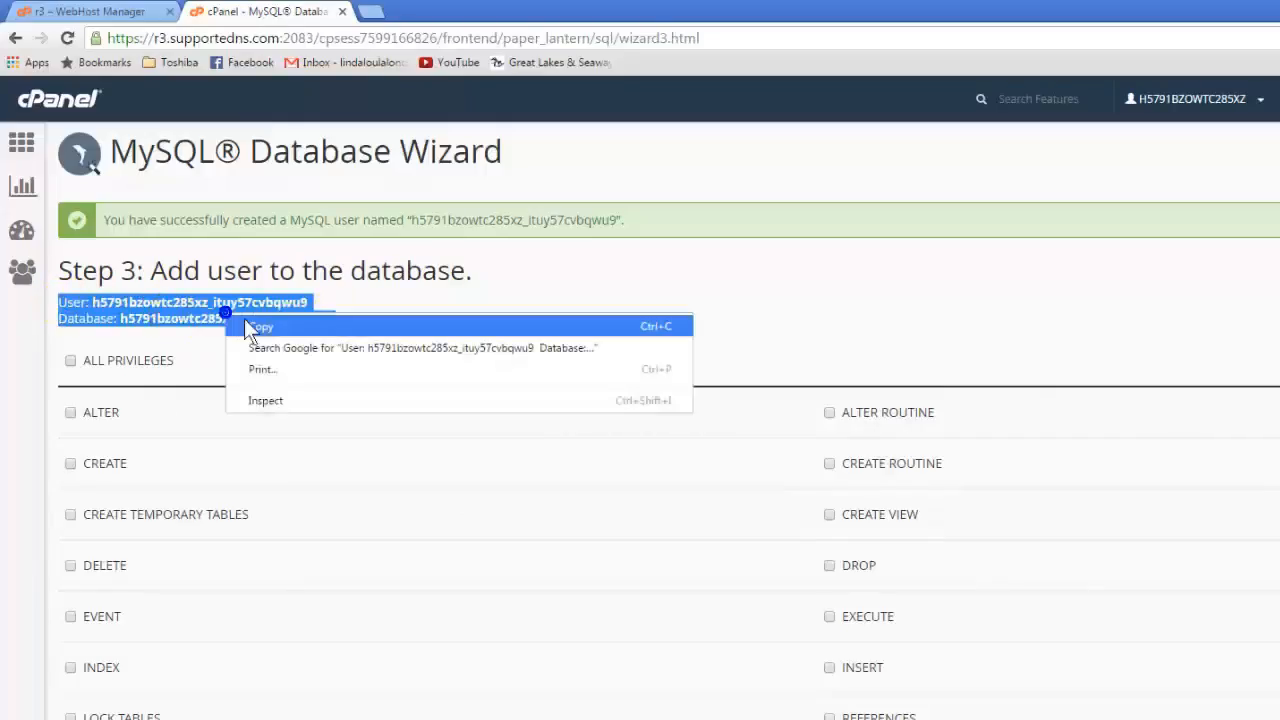
{"action": "left_click", "coordinate": [250, 326]}
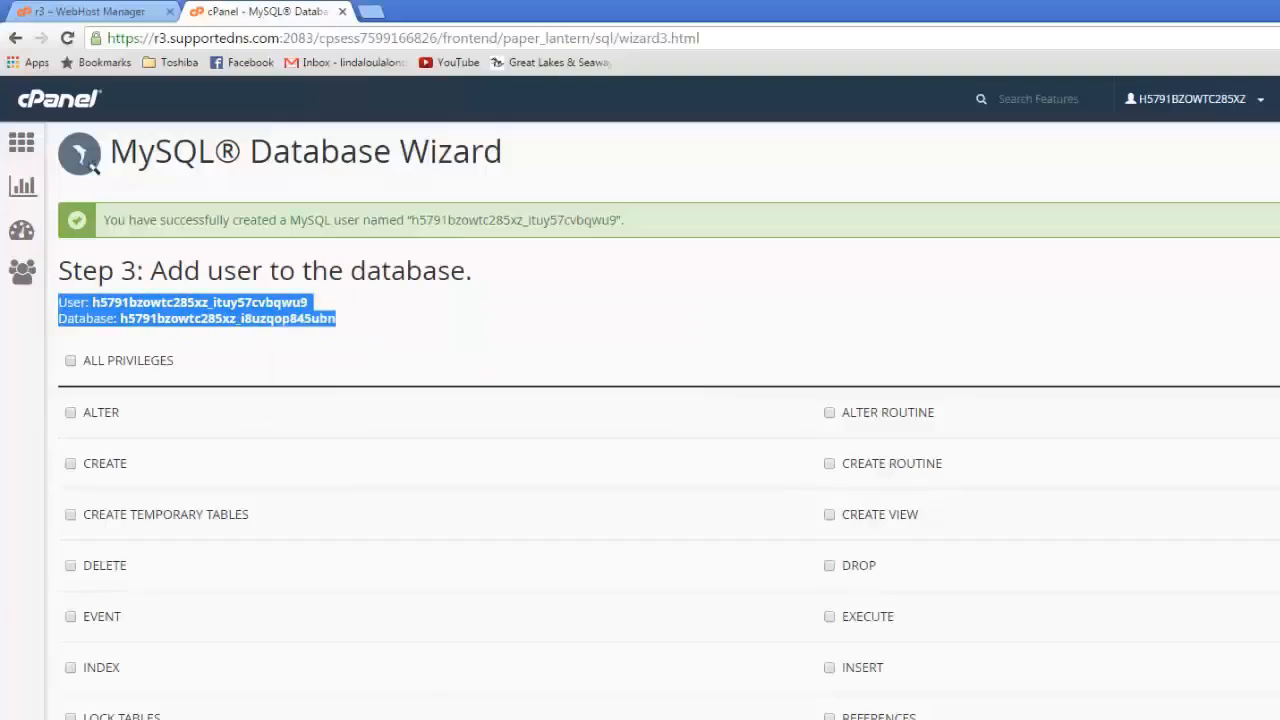
{"action": "left_click", "coordinate": [490, 719]}
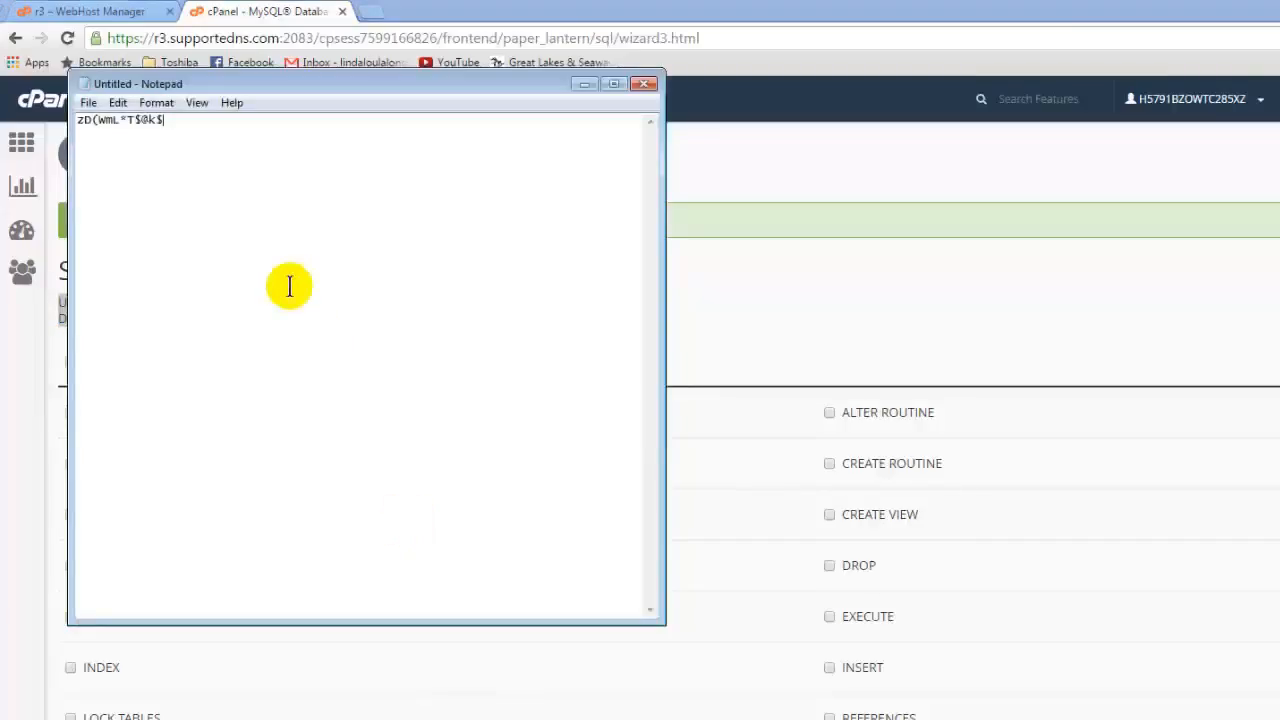
{"action": "key", "text": "Return"}
{"action": "key", "text": "Return"}
{"action": "type", "text": "user: h5791bzowtc285xz_ituy57cvbqwu9"}
{"action": "key", "text": "Return"}
{"action": "type", "text": "Database: h5791bzowtc285xz_i8uzqop845ubn"}
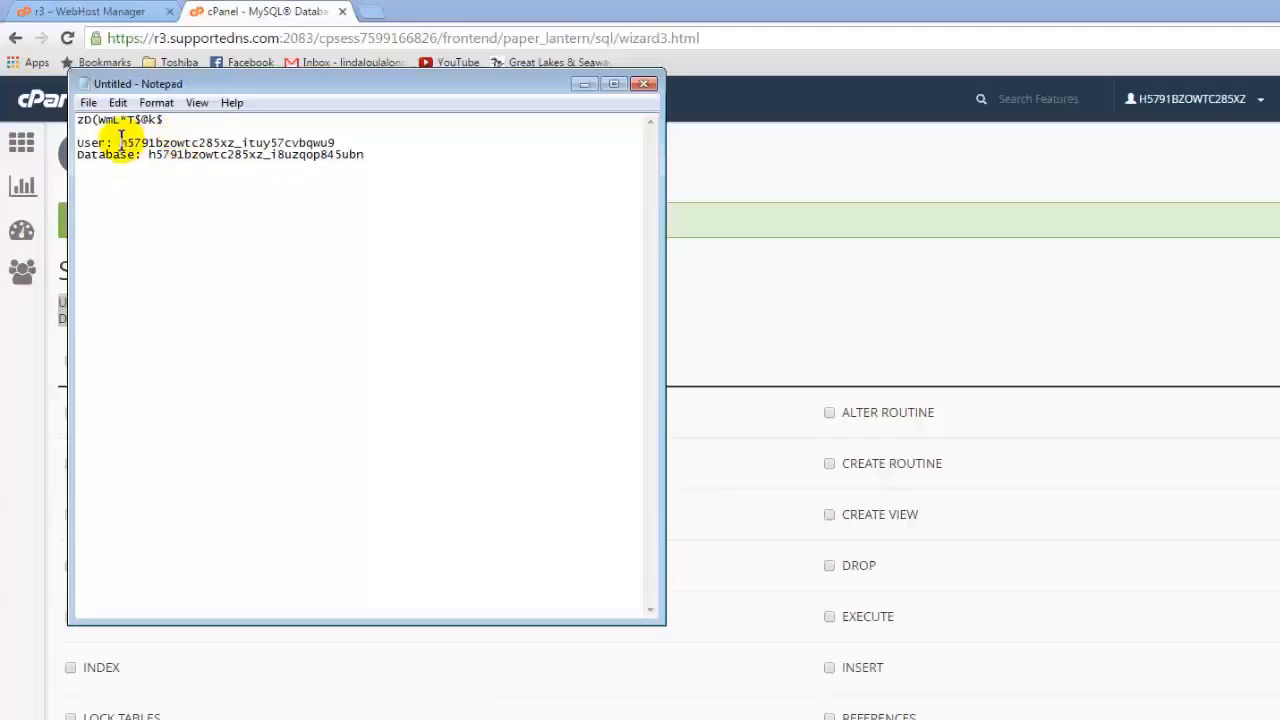
{"action": "left_click_drag", "start_coordinate": [121, 142], "coordinate": [331, 134]}
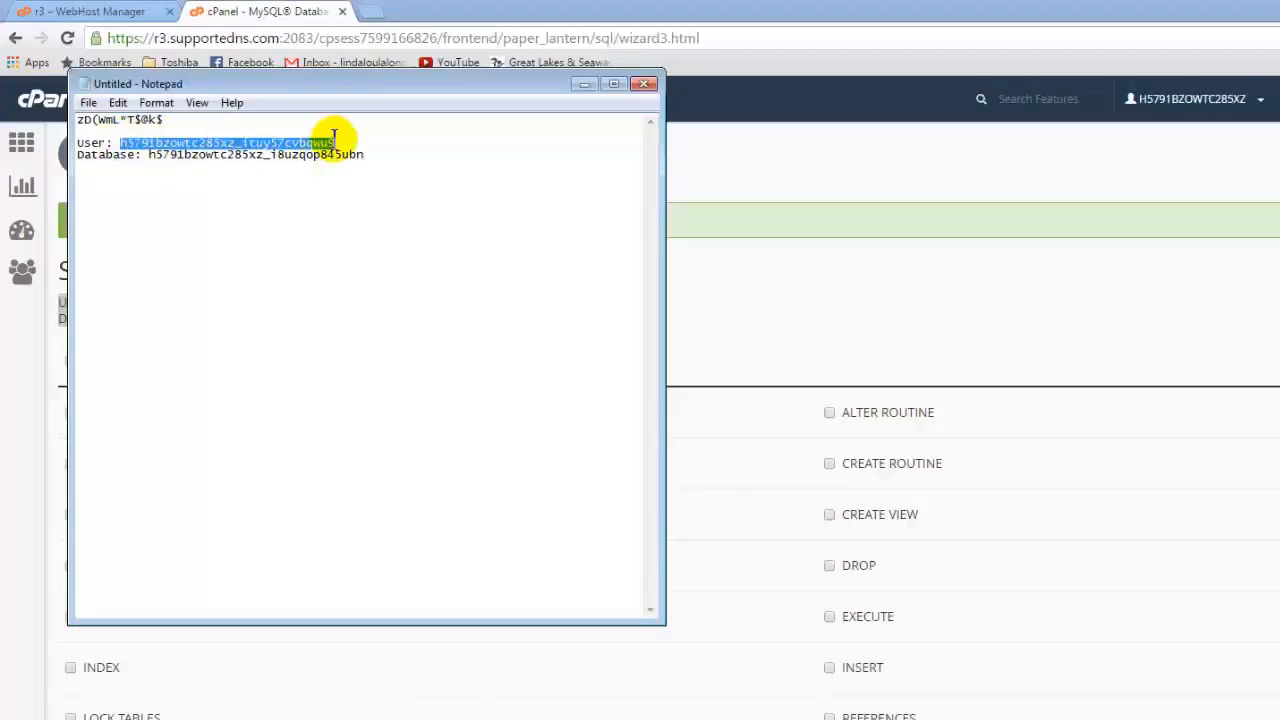
{"action": "left_click", "coordinate": [256, 210]}
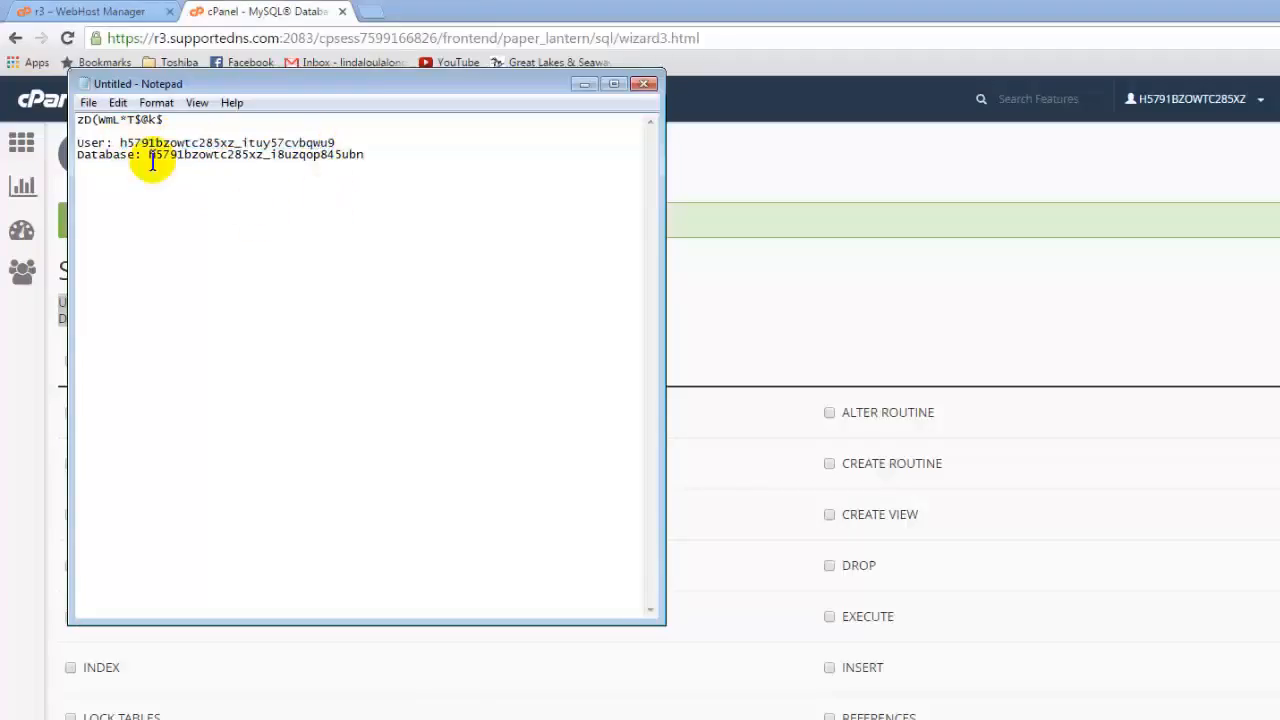
{"action": "left_click_drag", "start_coordinate": [146, 155], "coordinate": [363, 157]}
{"action": "left_click", "coordinate": [319, 207]}
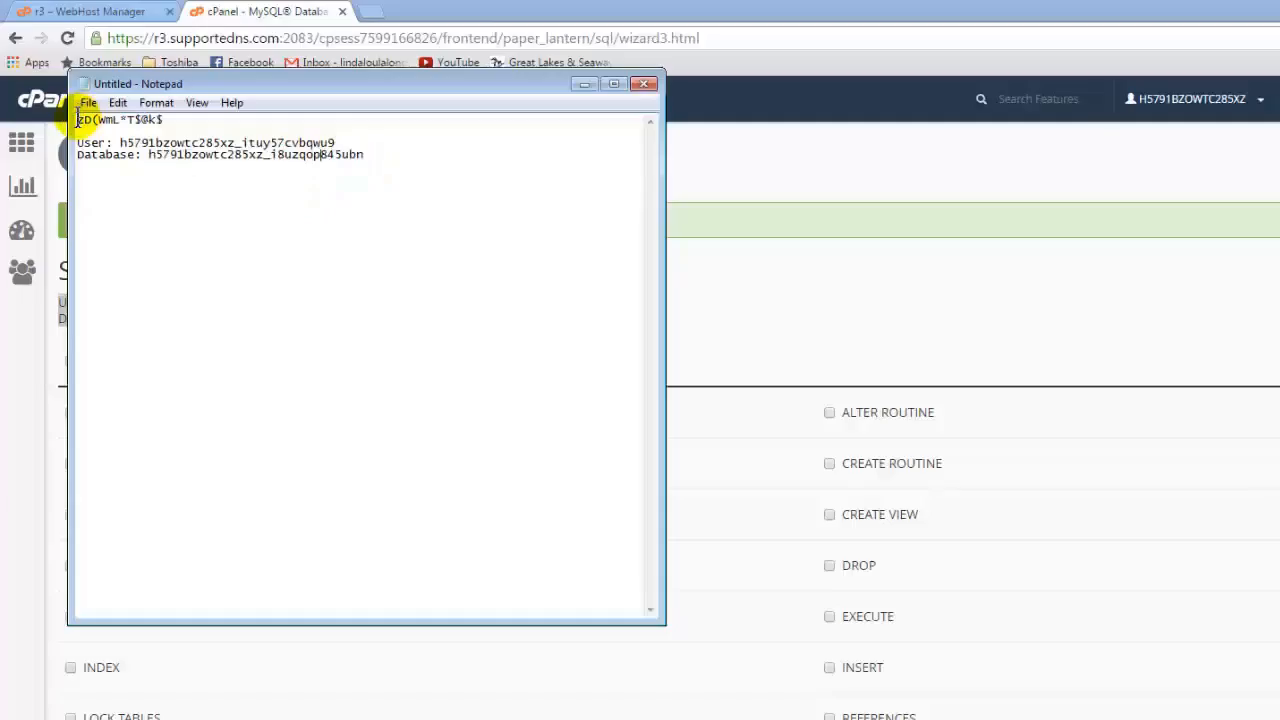
{"action": "left_click_drag", "start_coordinate": [78, 119], "coordinate": [166, 119]}
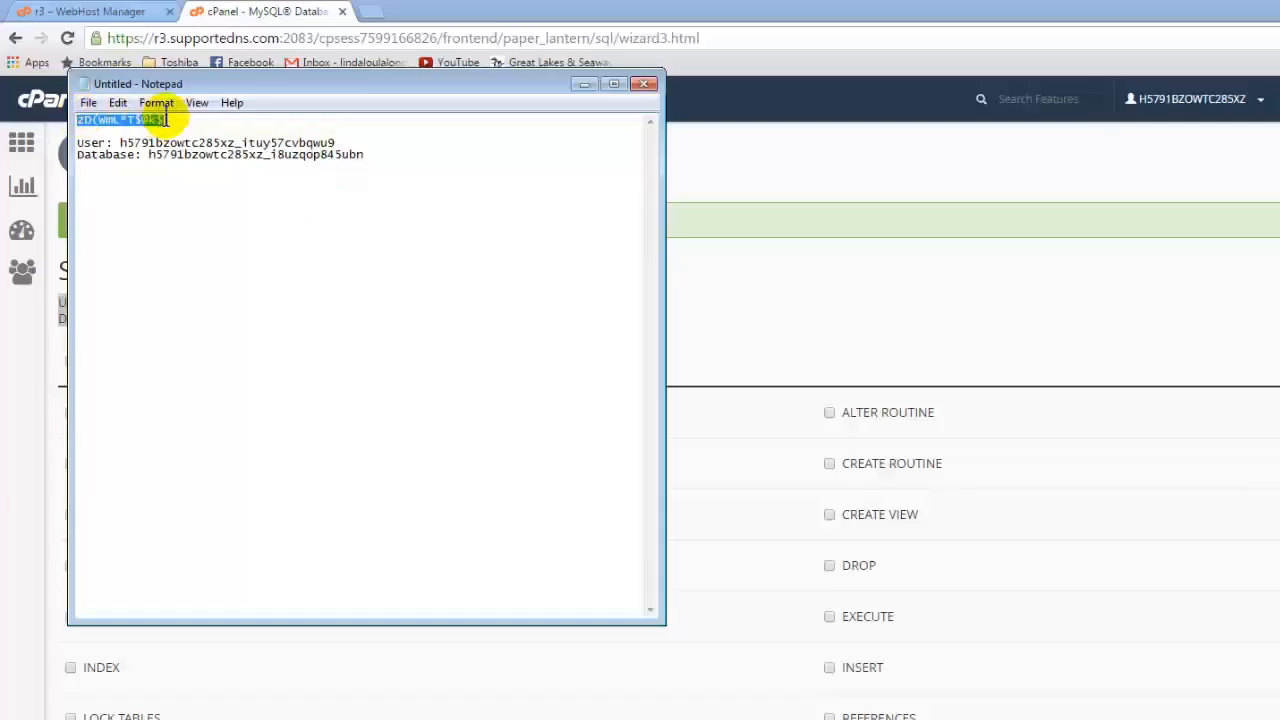
Step: Add a separator line of equals signs below the database details in the note, then minimize Notepad
{"action": "left_click", "coordinate": [194, 250]}
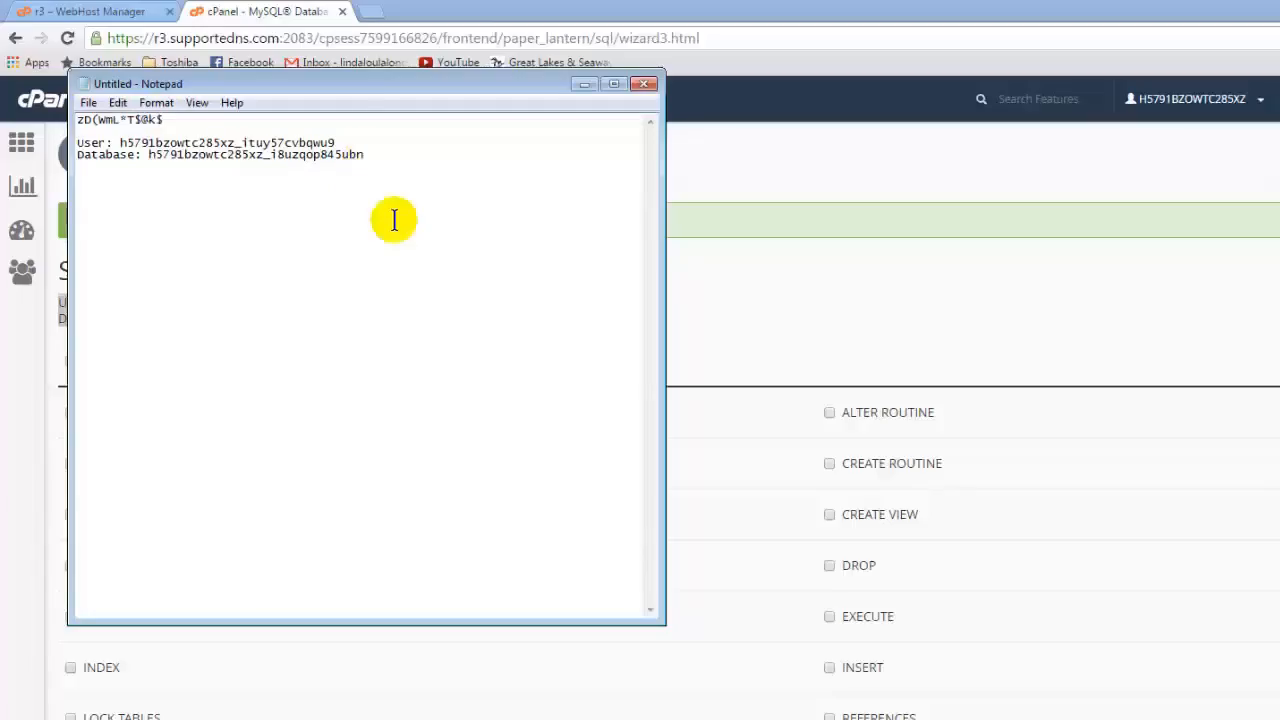
{"action": "key", "text": "Return"}
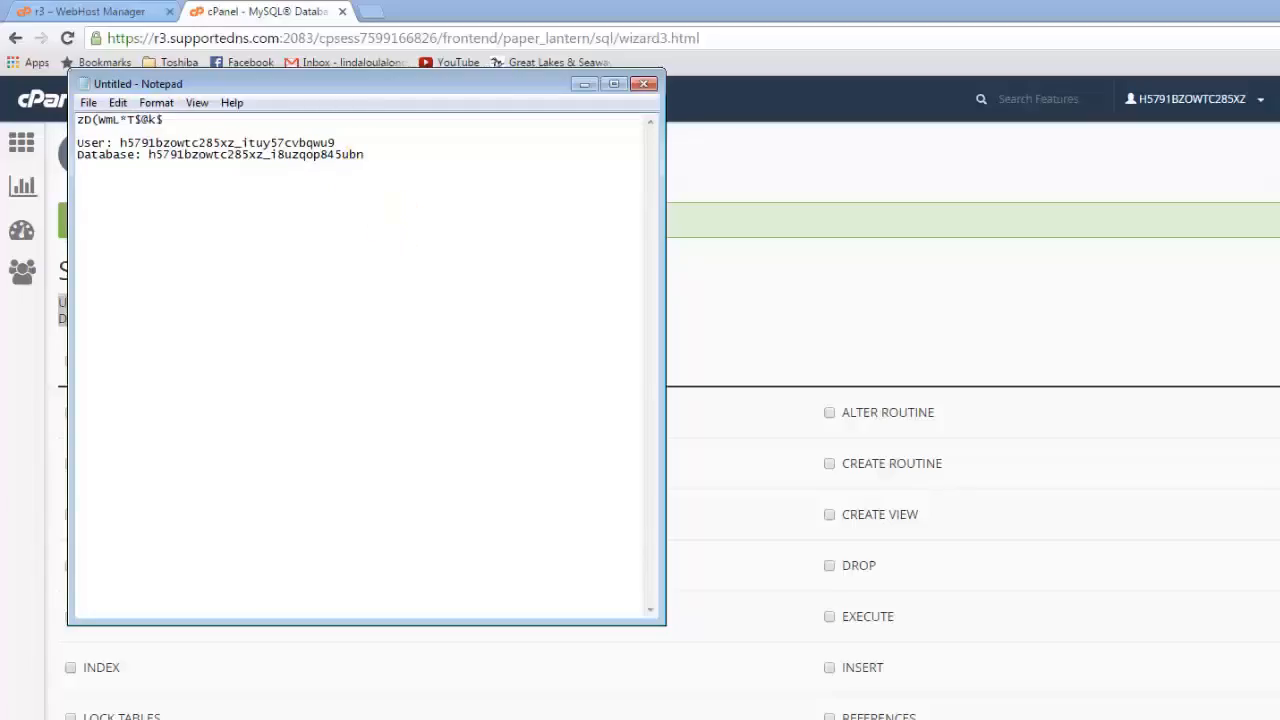
{"action": "type", "text": "======================================================================"}
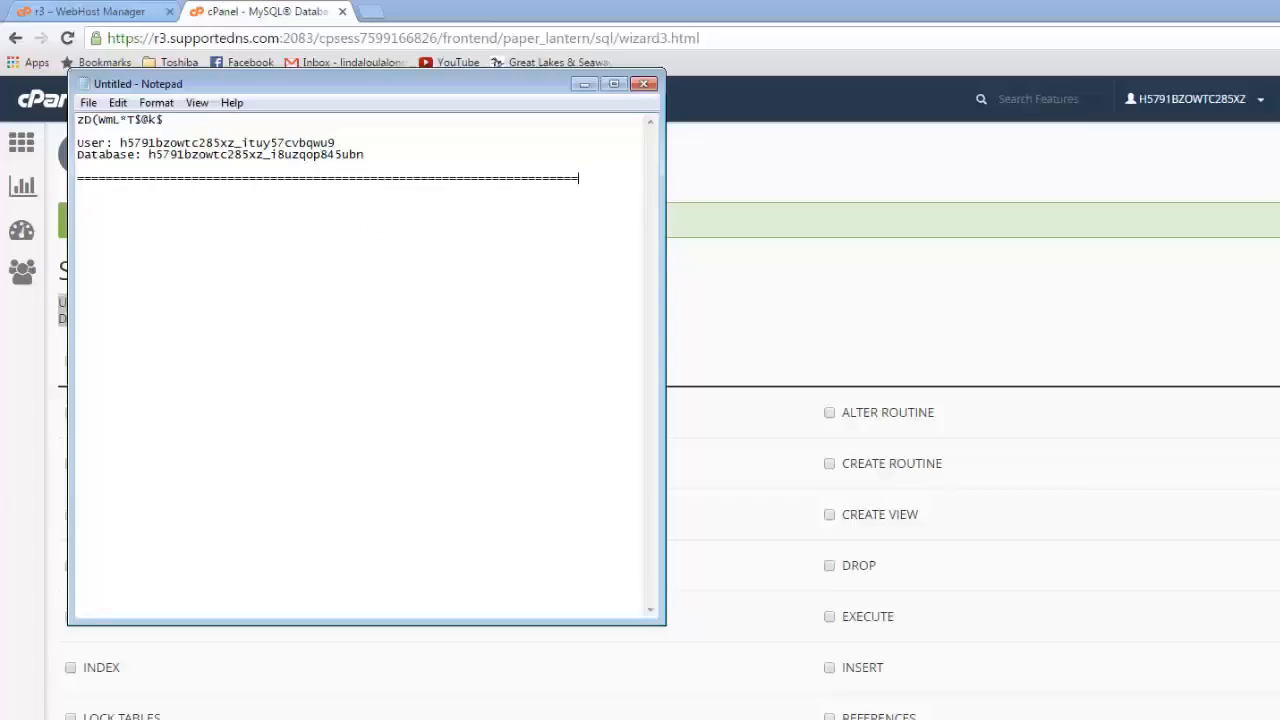
{"action": "key", "text": "Return"}
{"action": "key", "text": "Return"}
{"action": "left_click", "coordinate": [583, 86]}
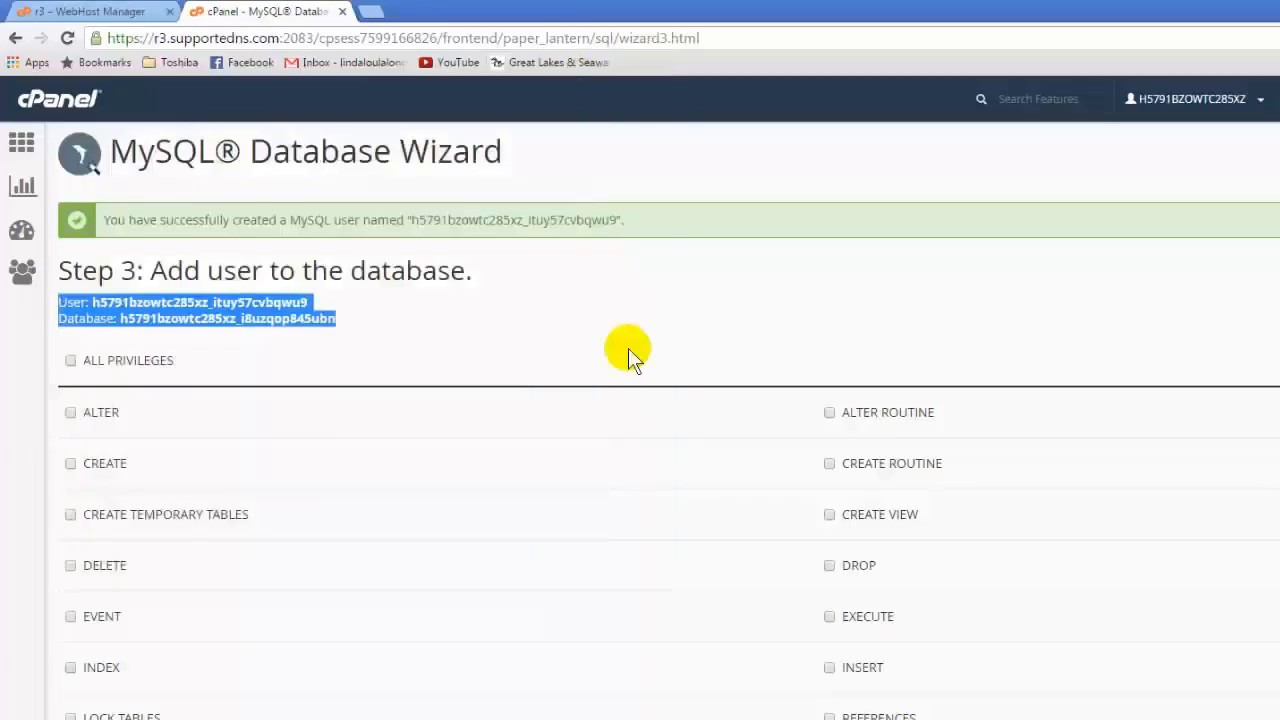
Step: Grant the user ALL PRIVILEGES on the database, complete the wizard and return to the cPanel home page
{"action": "left_click", "coordinate": [70, 361]}
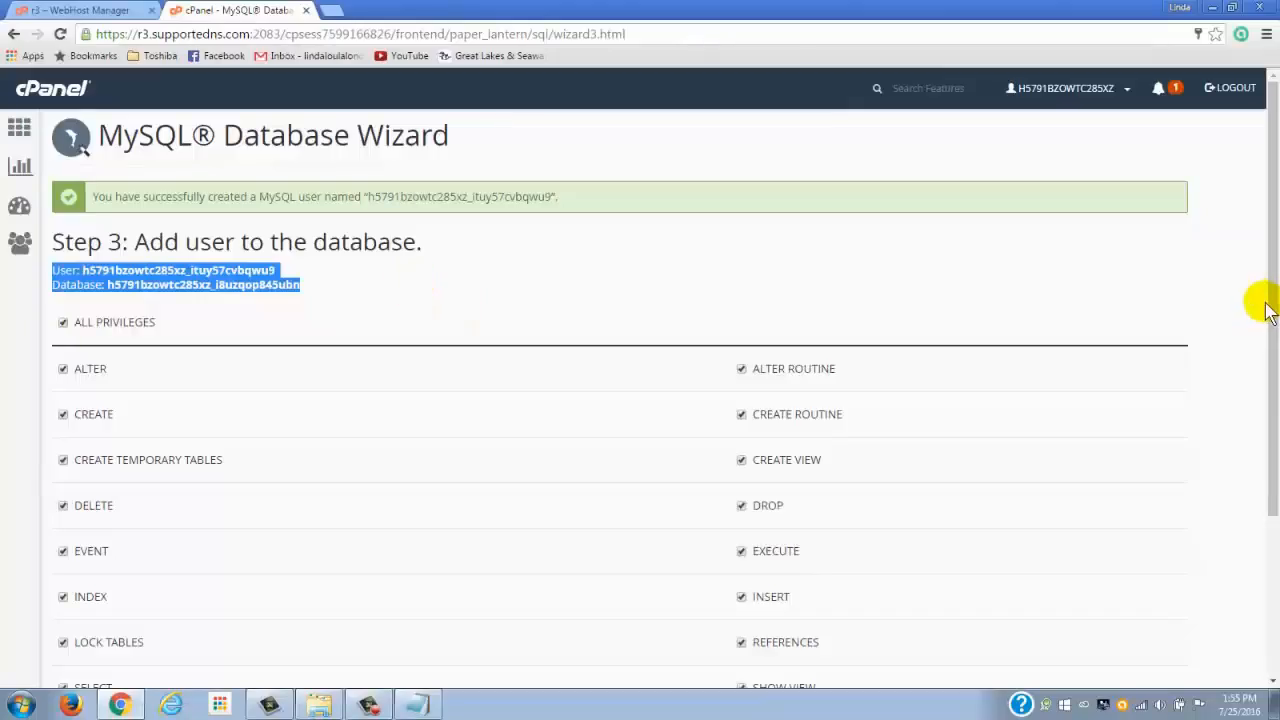
{"action": "left_click_drag", "start_coordinate": [1272, 310], "coordinate": [1268, 440]}
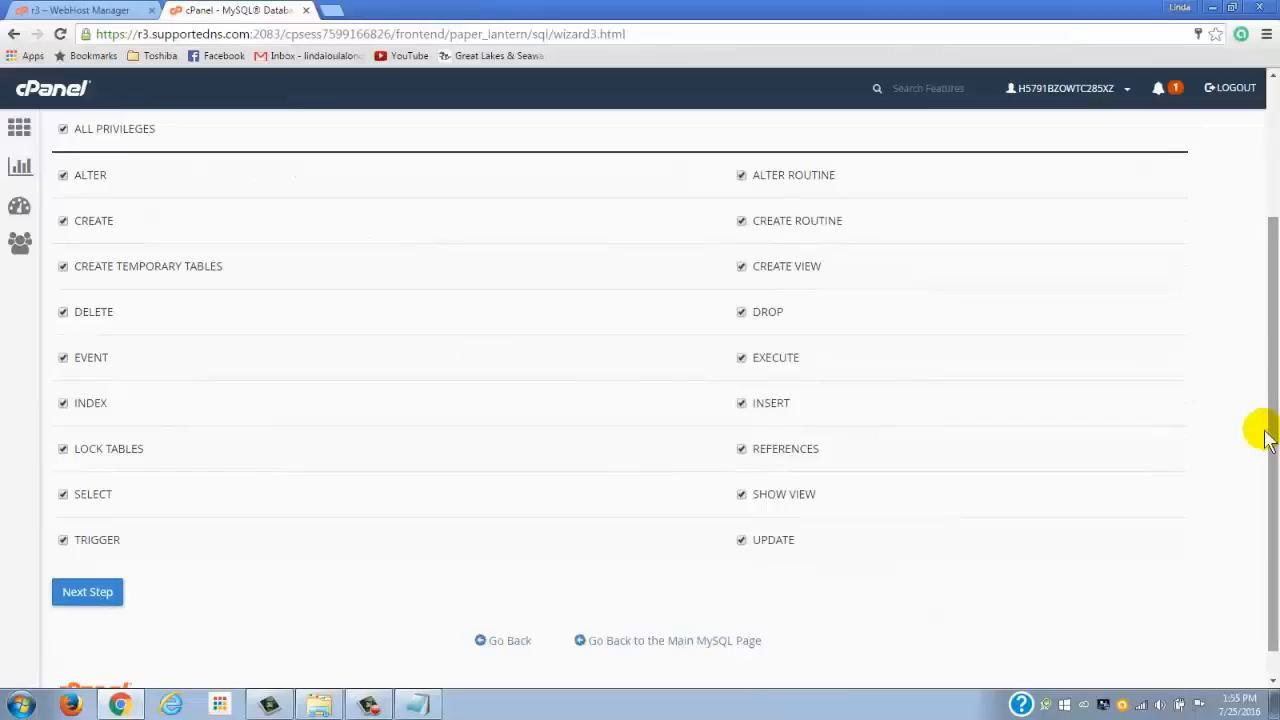
{"action": "left_click", "coordinate": [88, 592]}
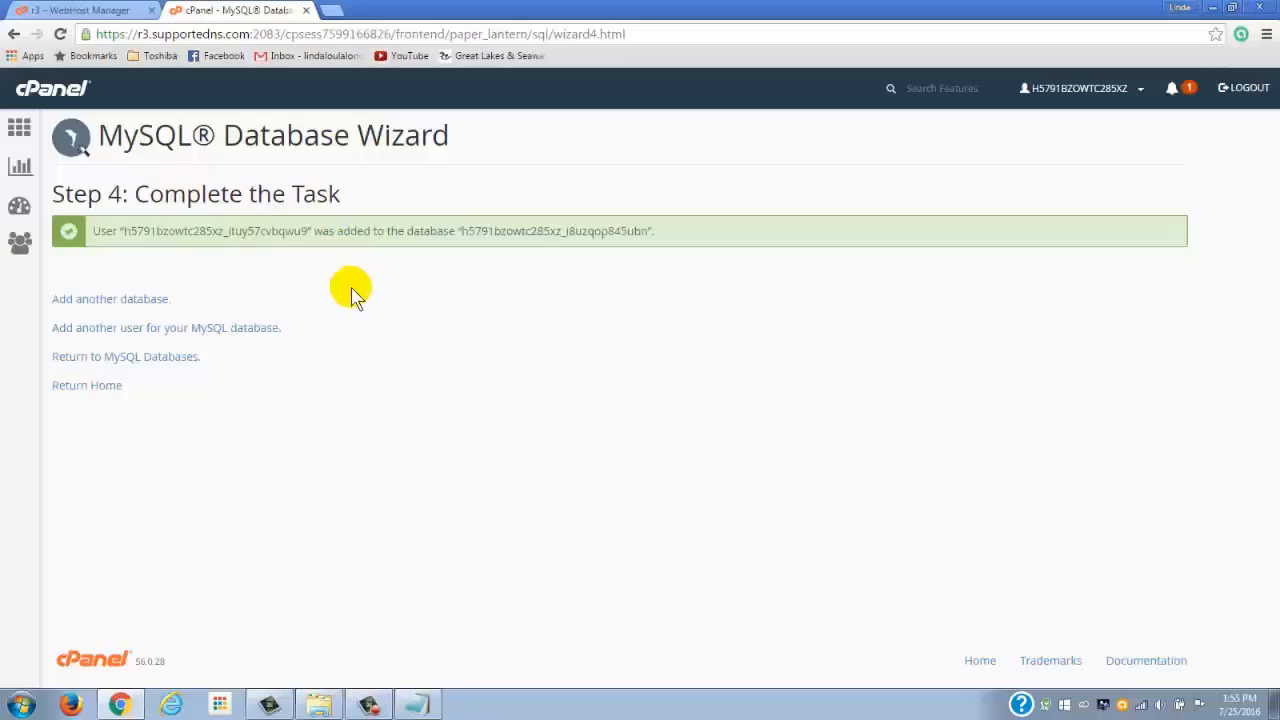
{"action": "left_click", "coordinate": [33, 88]}
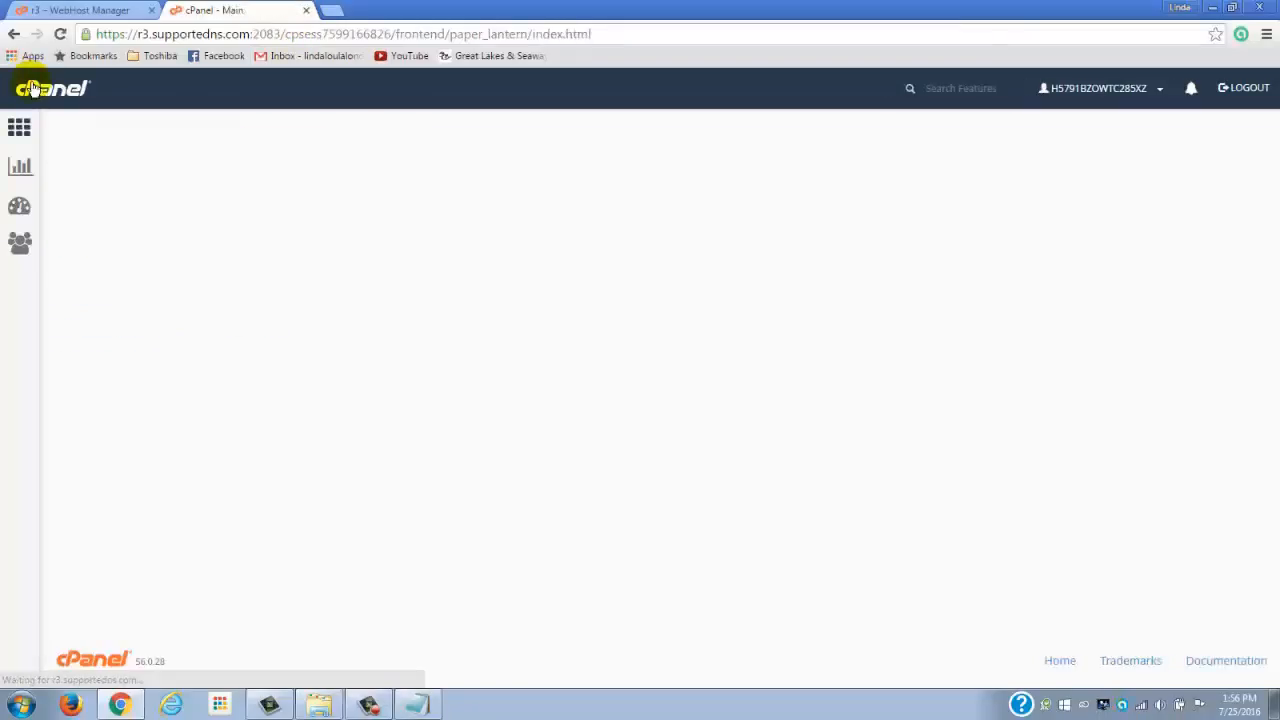